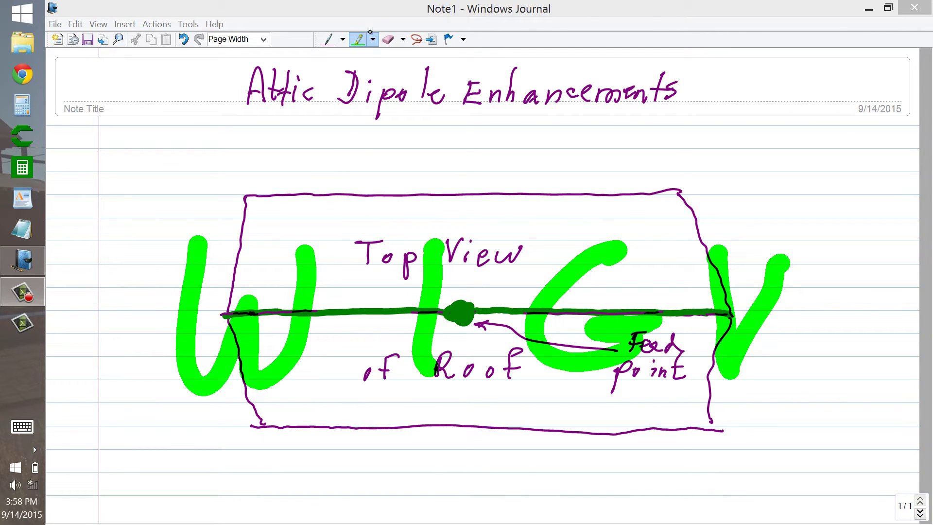
Erase the large green highlighter letters (including the G and V) scrawled over the roof sketch.
left_click(390, 38)
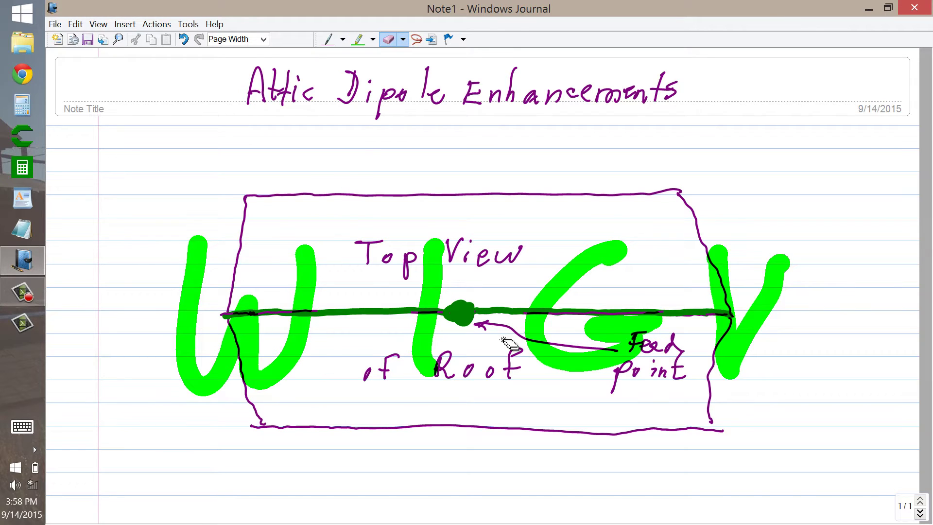
left_click(308, 354)
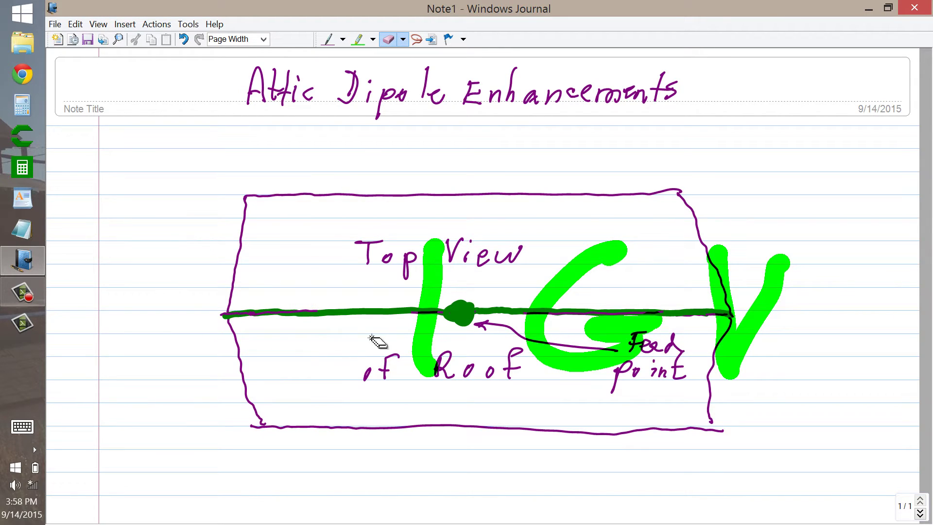
left_click(433, 338)
left_click(589, 283)
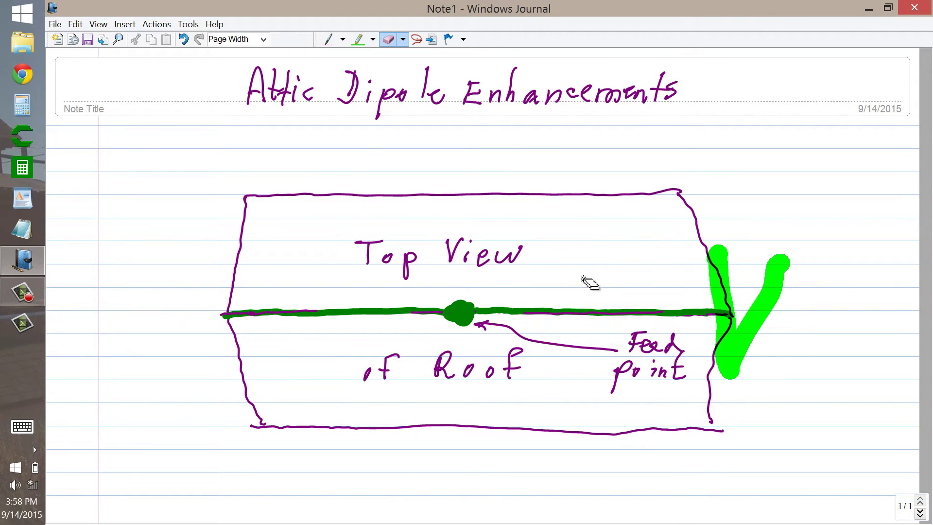
left_click(765, 295)
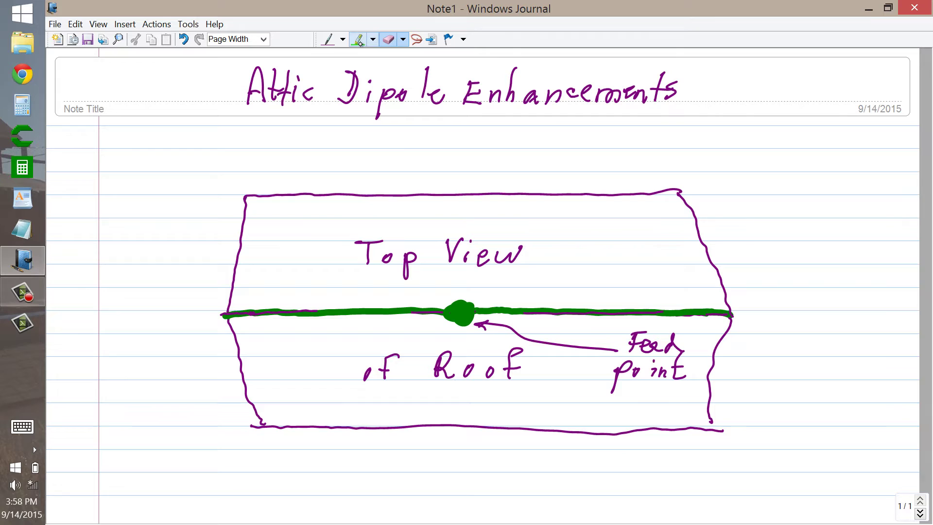
Choose the thick 2 mm marker pen and thicken the green feed point dot on the antenna line.
left_click(336, 44)
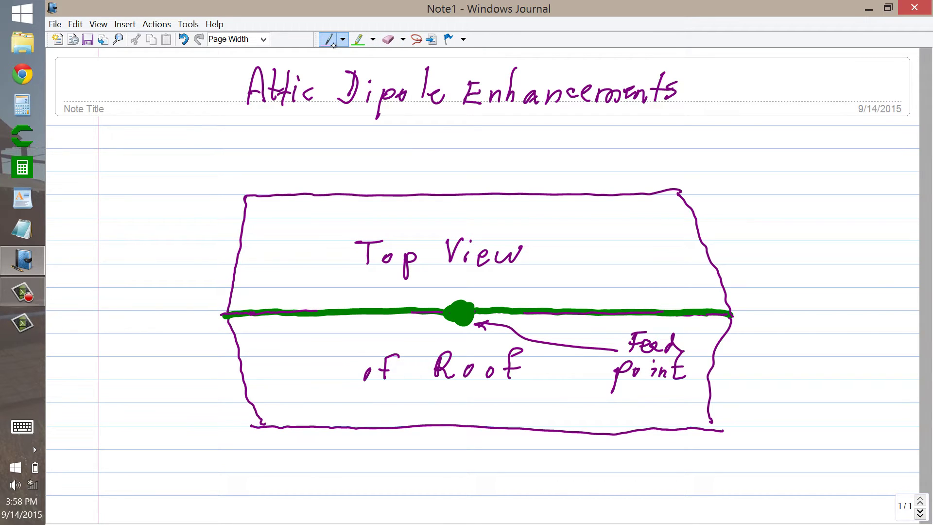
left_click(342, 39)
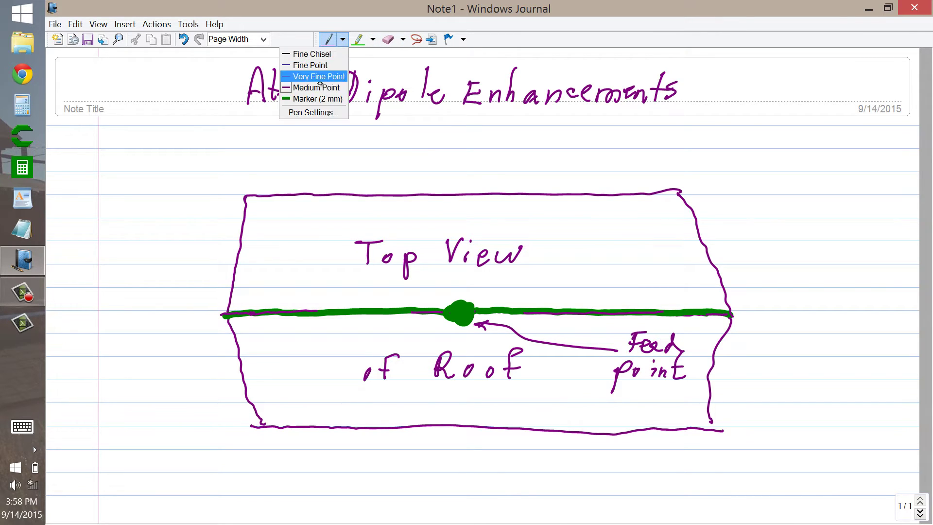
left_click(313, 97)
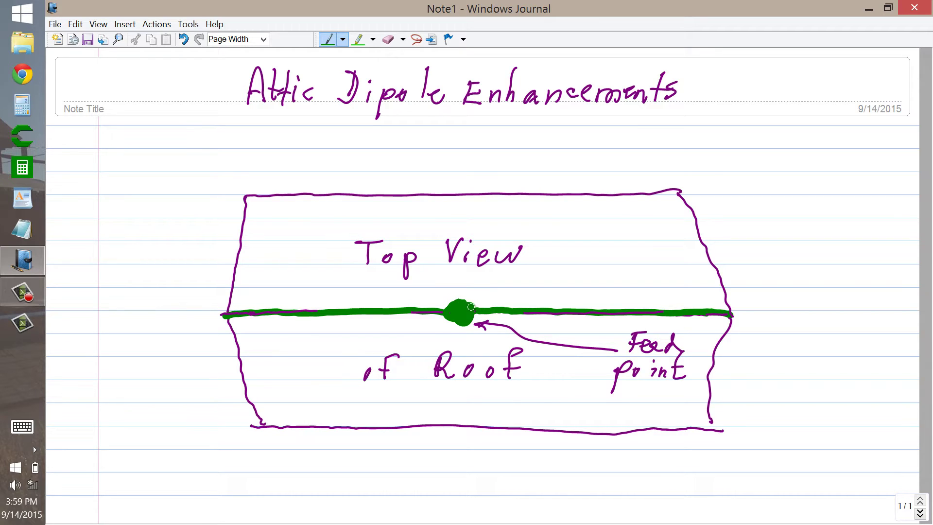
left_click_drag(470, 311, 446, 310)
Run green wire along all four slanted roof edges from the dipole ends.
mouse_move(727, 318)
left_mouse_down()
mouse_move(704, 361)
mouse_move(697, 429)
left_mouse_up()
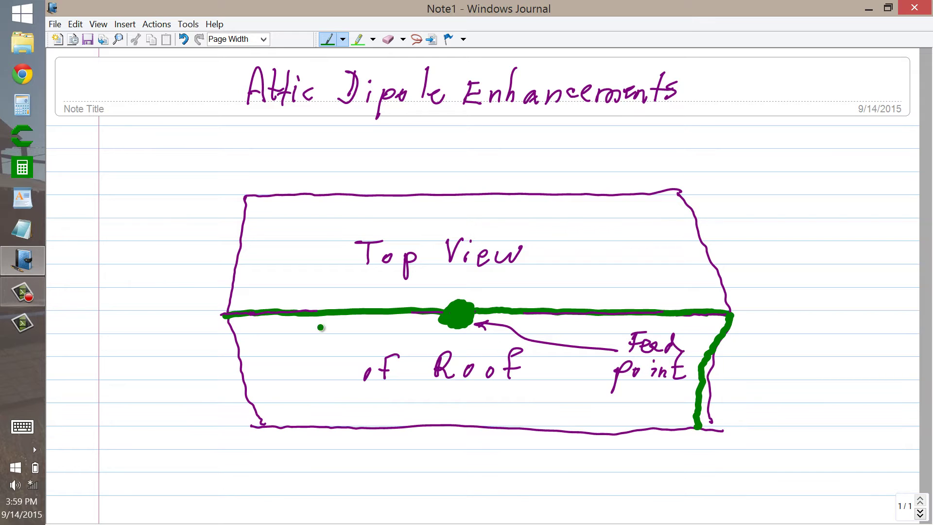
left_click_drag(220, 318, 260, 426)
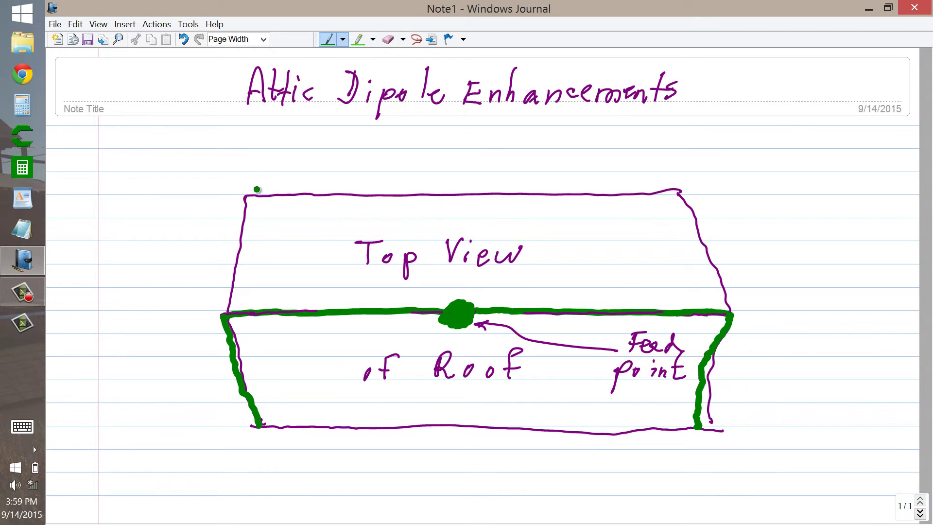
left_click_drag(246, 199, 223, 313)
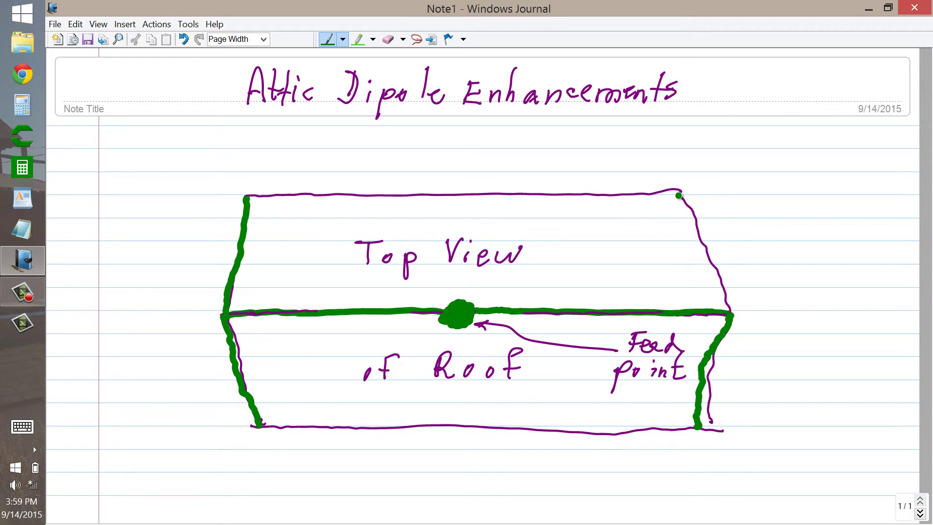
mouse_move(679, 194)
left_mouse_down()
mouse_move(697, 264)
mouse_move(724, 312)
left_mouse_up()
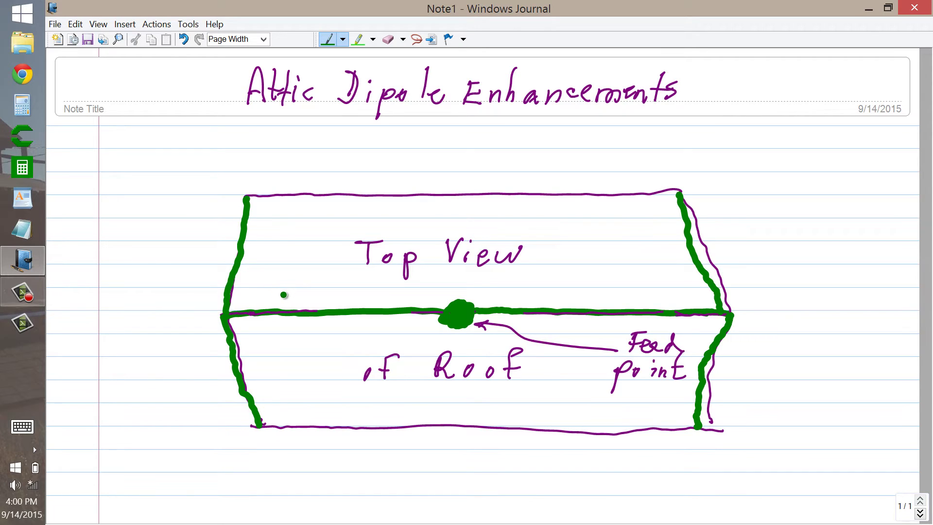
Write a green L above the left wire and start the right-side label.
mouse_move(282, 274)
left_mouse_down()
mouse_move(278, 293)
mouse_move(291, 295)
left_mouse_up()
mouse_move(595, 271)
left_mouse_down()
mouse_move(590, 295)
mouse_move(610, 274)
mouse_move(591, 293)
mouse_move(618, 296)
mouse_move(622, 282)
mouse_move(598, 288)
mouse_move(609, 282)
left_mouse_up()
Erase the messy right-side label and write a clean green R above the right wire.
left_click(388, 39)
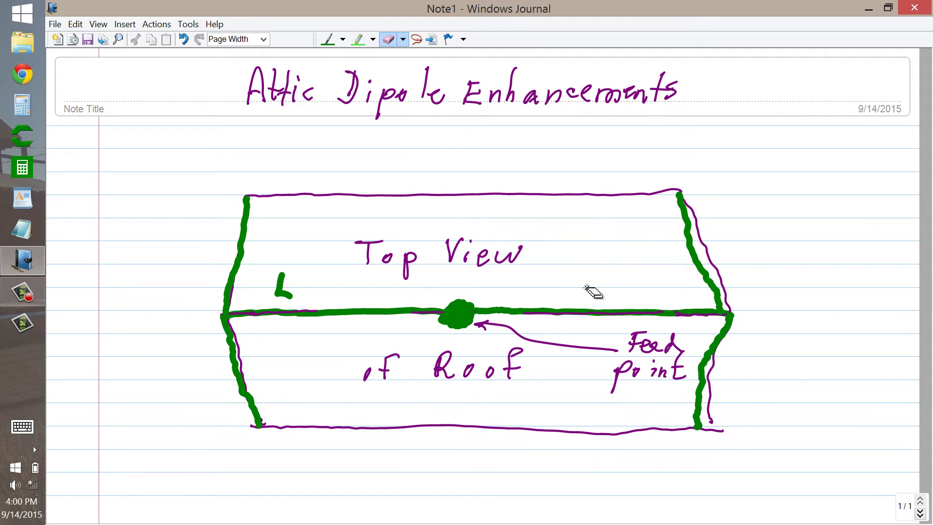
left_click(328, 38)
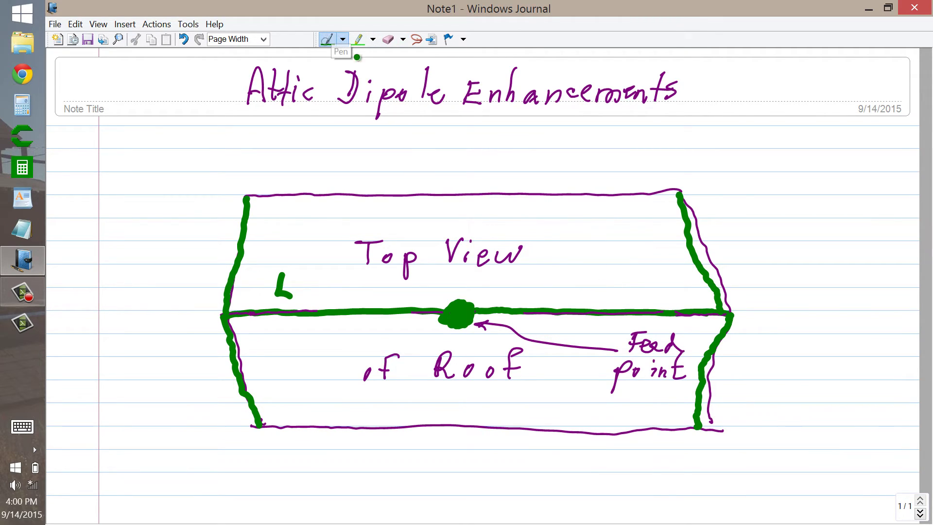
mouse_move(583, 268)
left_mouse_down()
mouse_move(581, 294)
mouse_move(592, 285)
mouse_move(613, 291)
left_mouse_up()
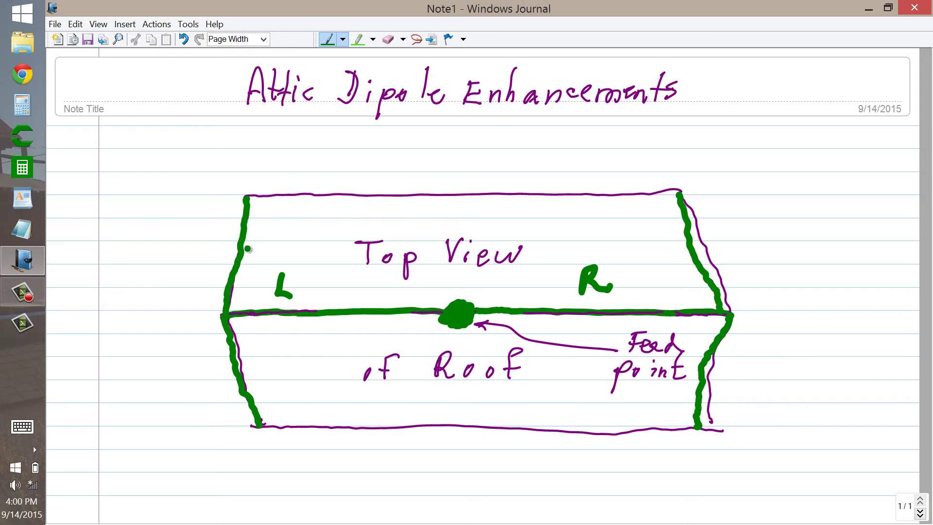
Handwrite 'Symmetry' in thin purple ink above the roof box.
left_click(342, 39)
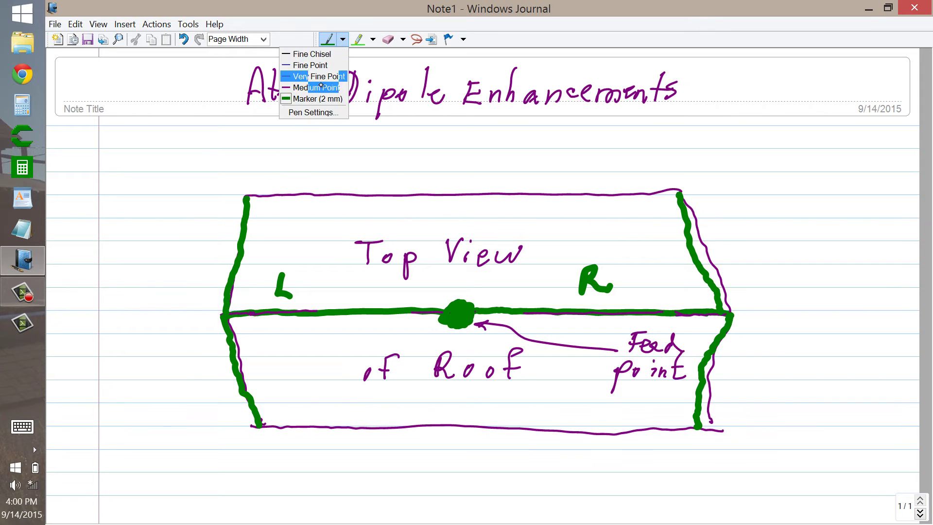
left_click(317, 90)
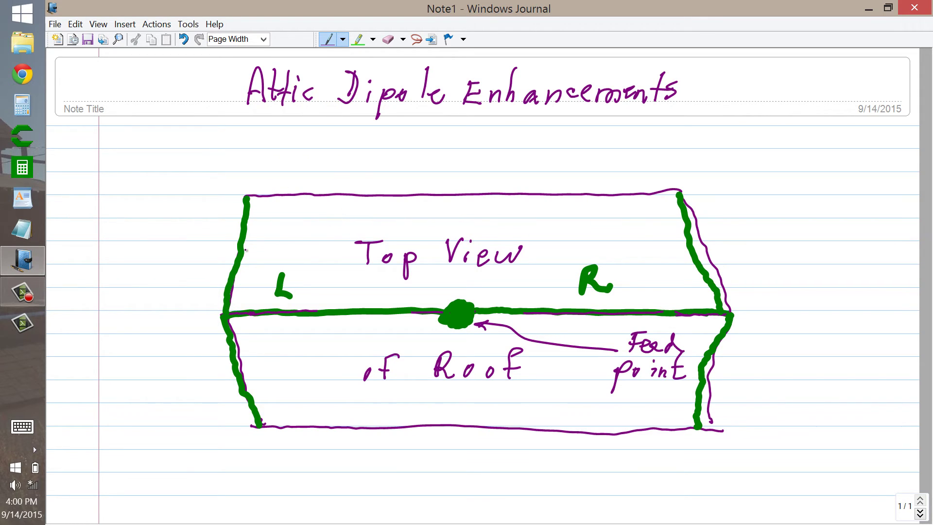
mouse_move(334, 153)
left_mouse_down()
mouse_move(319, 172)
mouse_move(351, 163)
mouse_move(339, 184)
left_mouse_up()
mouse_move(363, 162)
left_mouse_down()
mouse_move(382, 172)
mouse_move(436, 172)
left_mouse_up()
mouse_move(448, 149)
left_mouse_down()
mouse_move(444, 169)
mouse_move(470, 162)
mouse_move(486, 172)
left_mouse_up()
left_click_drag(496, 158, 474, 195)
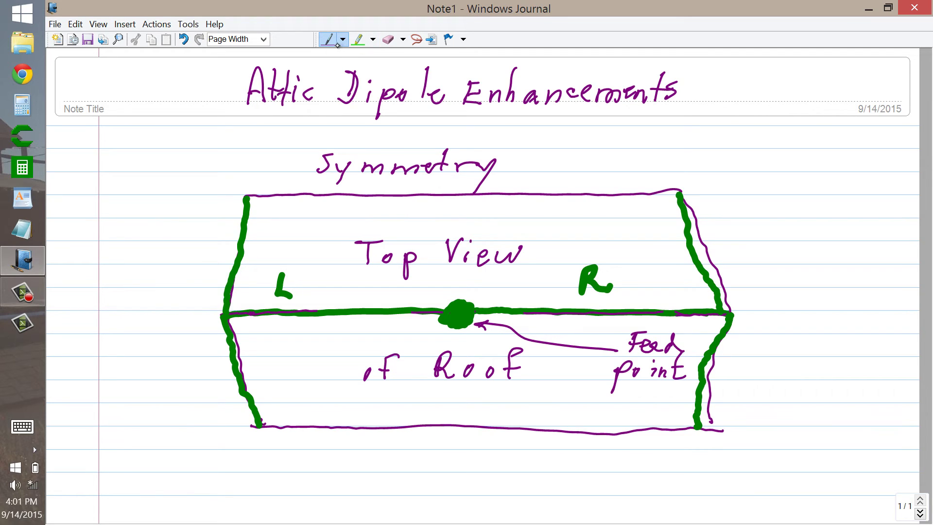
left_click(357, 39)
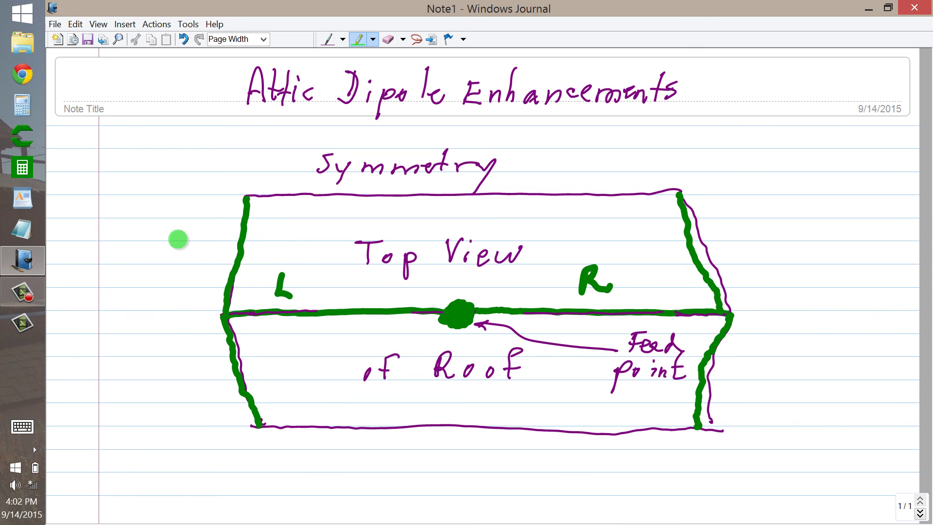
Draw a big green 73 to the left of the roof.
mouse_move(169, 235)
left_mouse_down()
mouse_move(230, 236)
mouse_move(191, 389)
left_mouse_up()
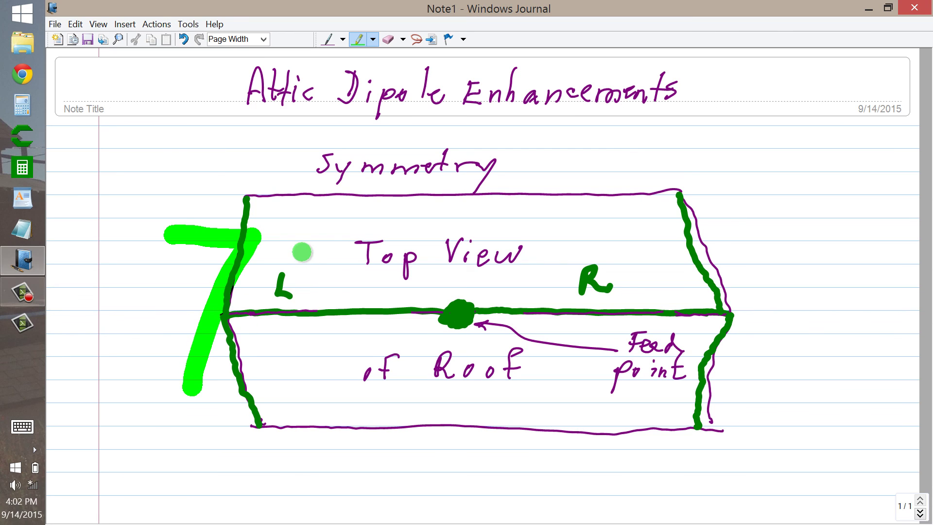
mouse_move(301, 252)
left_mouse_down()
mouse_move(317, 366)
mouse_move(281, 368)
left_mouse_up()
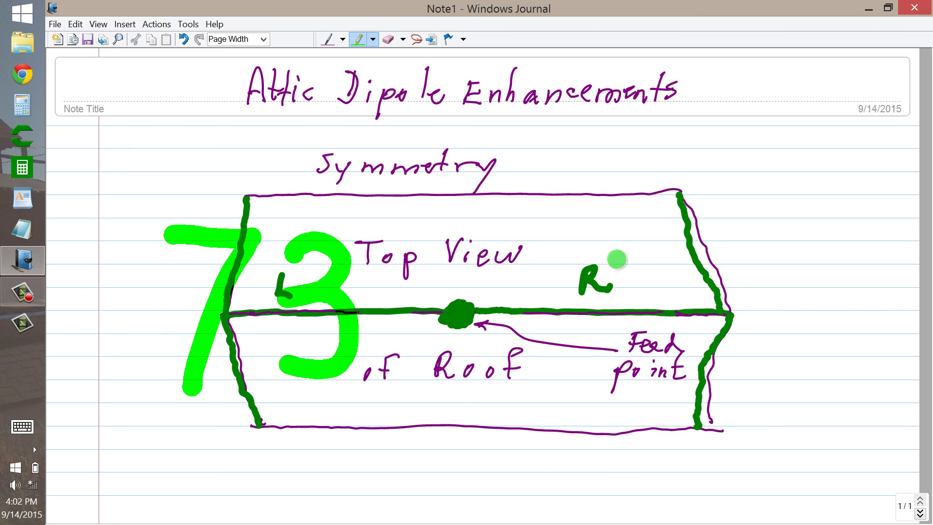
Draw a big green SK on the right with a bar across its top.
mouse_move(641, 246)
left_mouse_down()
mouse_move(614, 365)
mouse_move(577, 361)
left_mouse_up()
left_click_drag(700, 244, 669, 358)
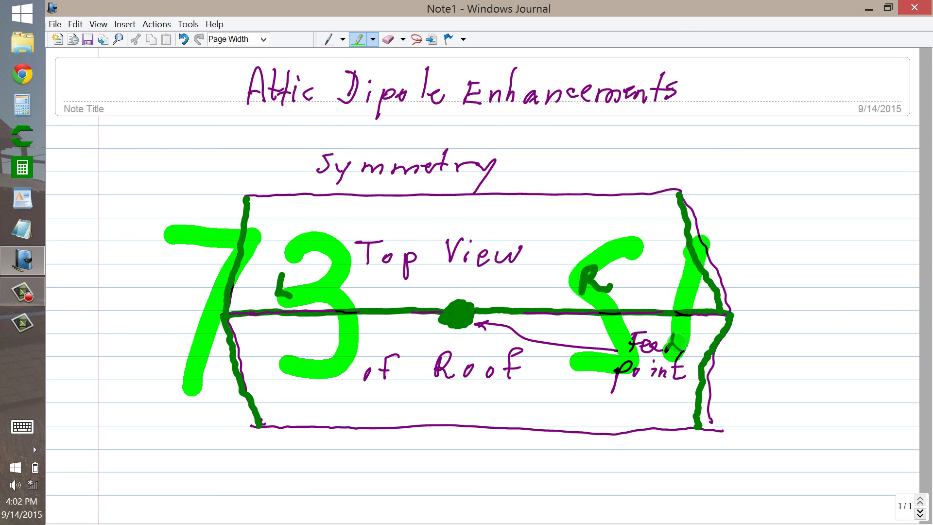
left_click_drag(754, 263, 731, 357)
left_click_drag(576, 224, 794, 223)
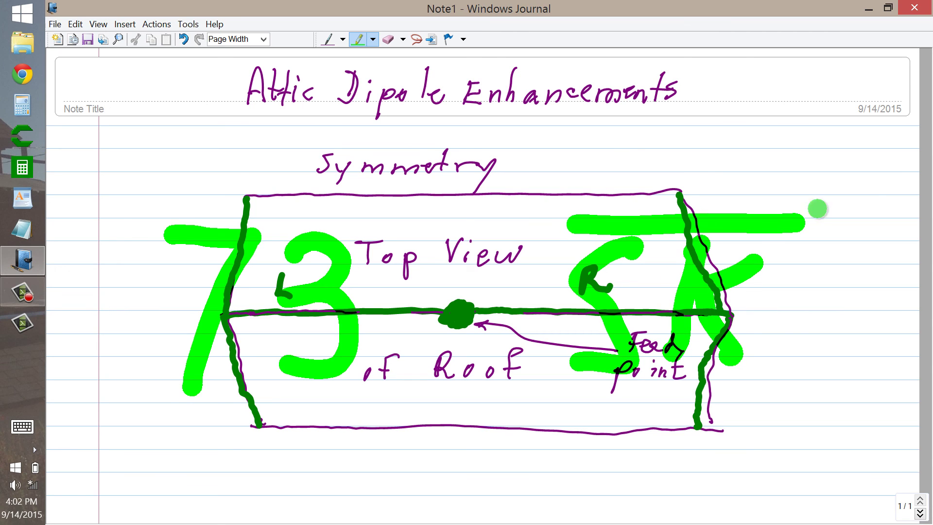